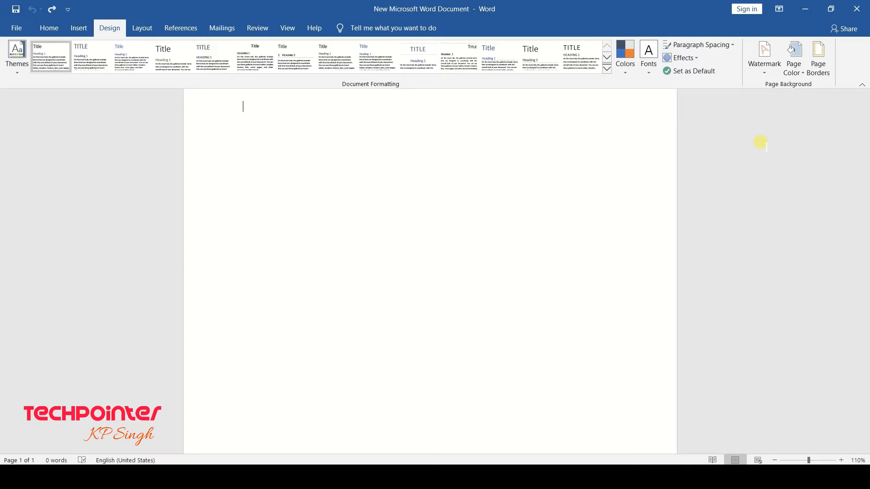
# Fill the blank document with ten paragraphs of sample text using =rand(10)
pyautogui.scroll(2, 497, 203)
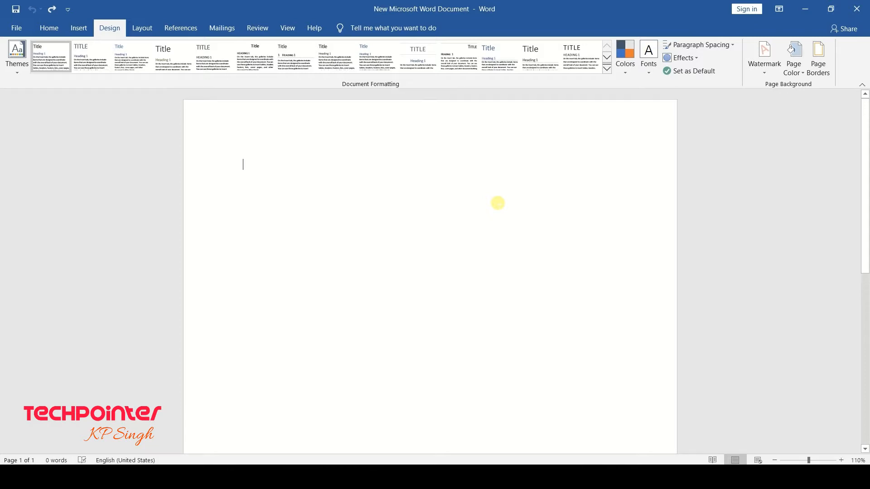
pyautogui.press('Return')
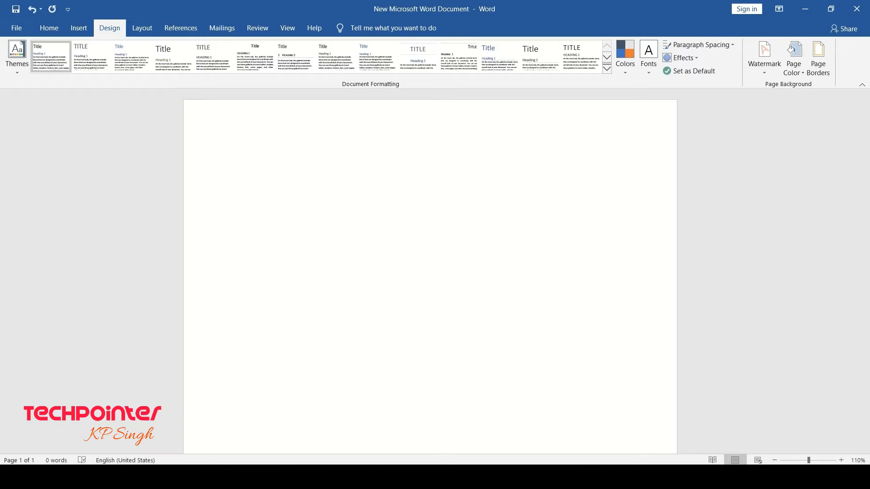
pyautogui.write('=rand(')
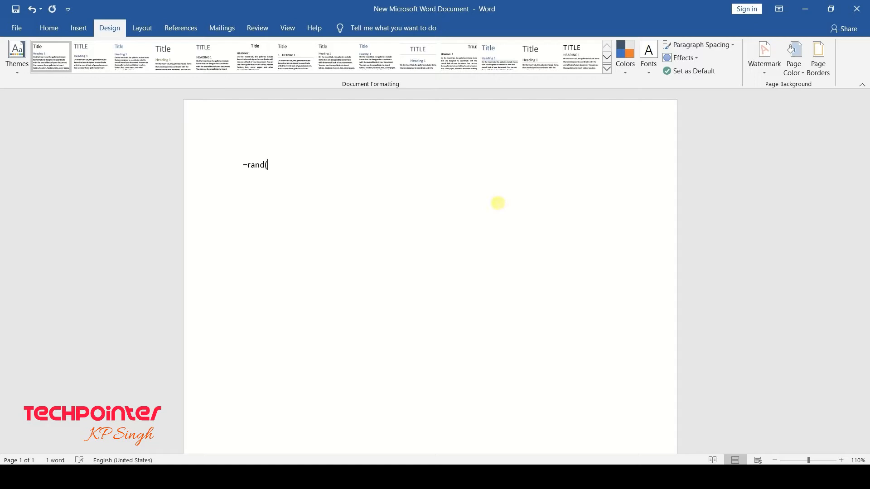
pyautogui.write('10)')
pyautogui.press('Return')
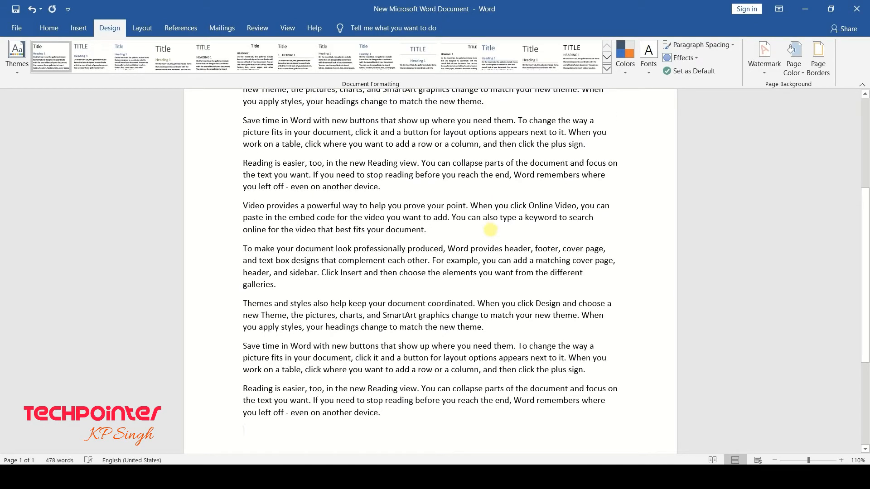
pyautogui.scroll(5, 490, 229)
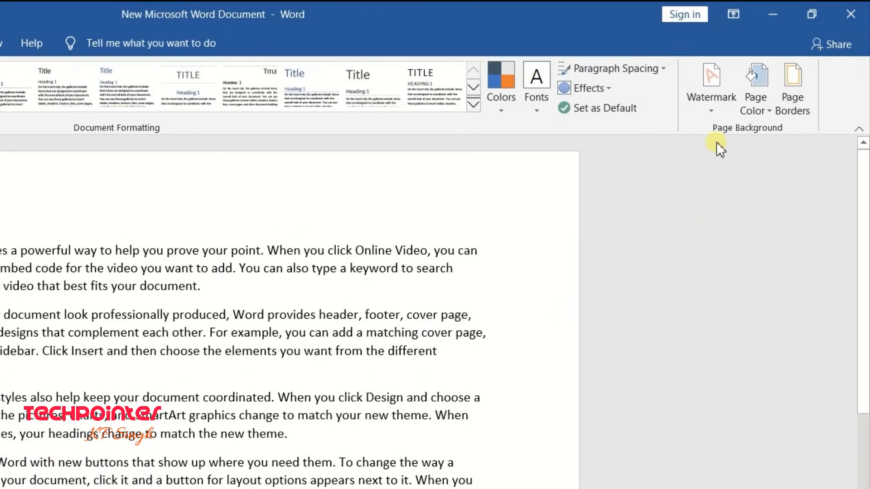
# Apply the built-in CONFIDENTIAL 1 watermark to the document and check how it looks behind the text
pyautogui.click(711, 110)
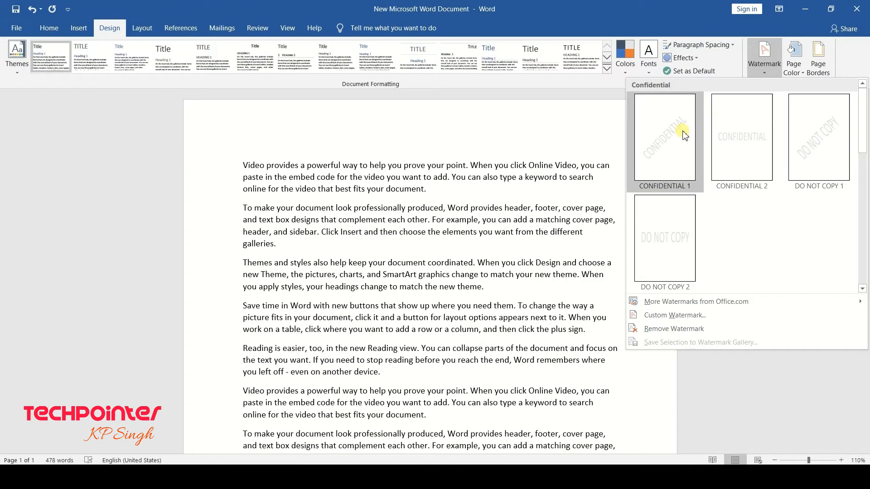
pyautogui.click(658, 170)
pyautogui.scroll(-1, 572, 194)
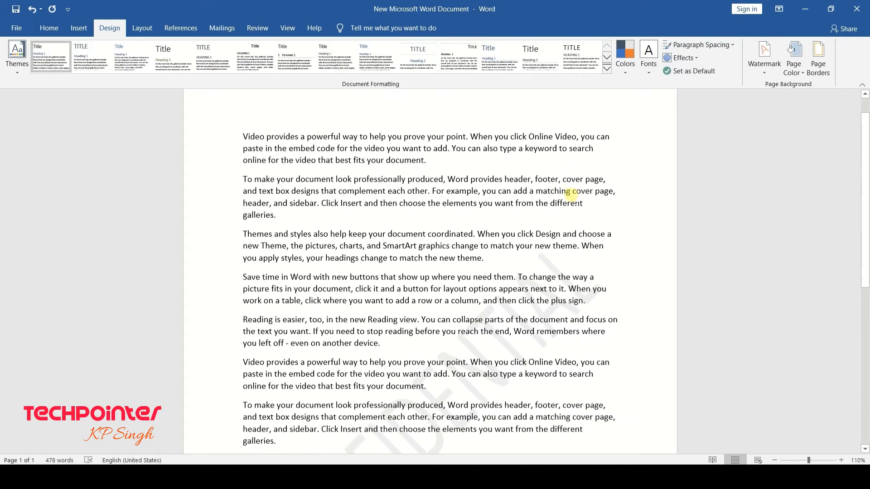
pyautogui.scroll(-3, 572, 195)
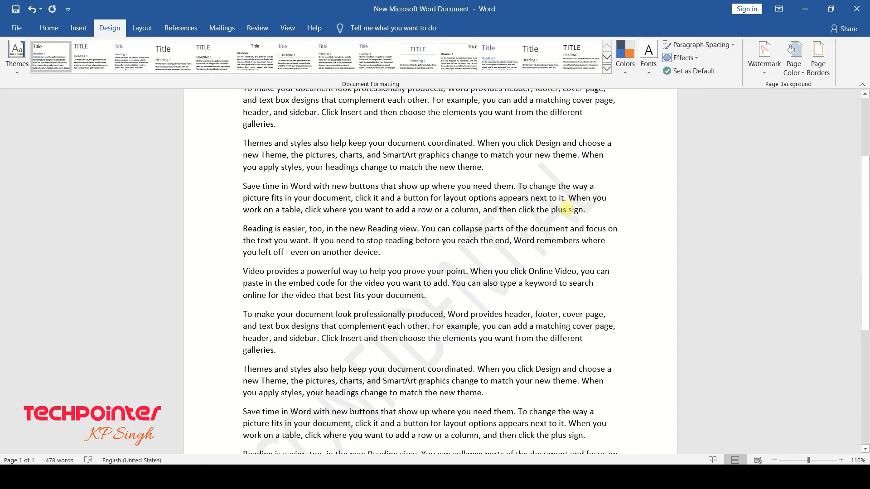
pyautogui.moveTo(573, 186); pyautogui.dragTo(567, 199)
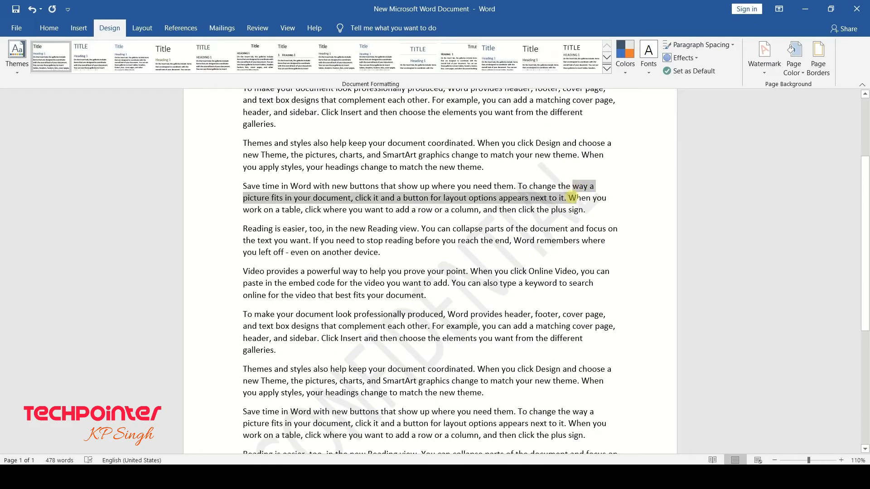
pyautogui.click(543, 245)
pyautogui.scroll(-1, 460, 297)
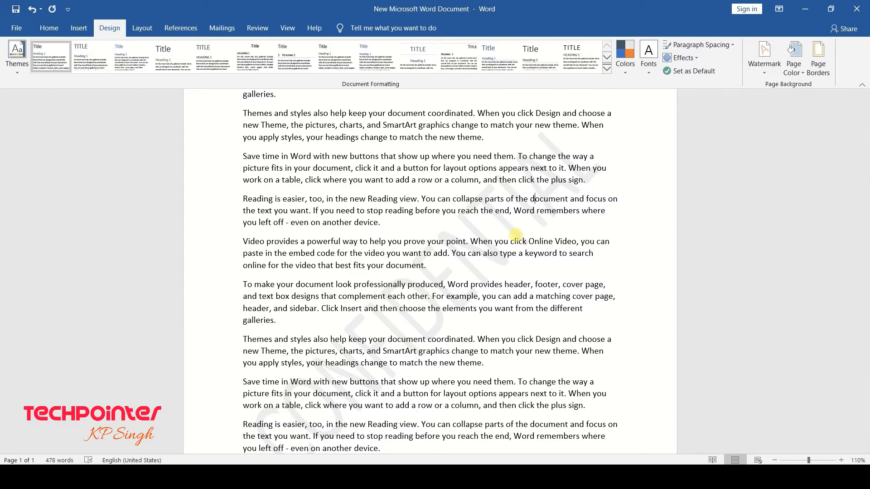
# Set up a custom picture watermark using the image file "unnamed" from the Desktop
pyautogui.click(771, 76)
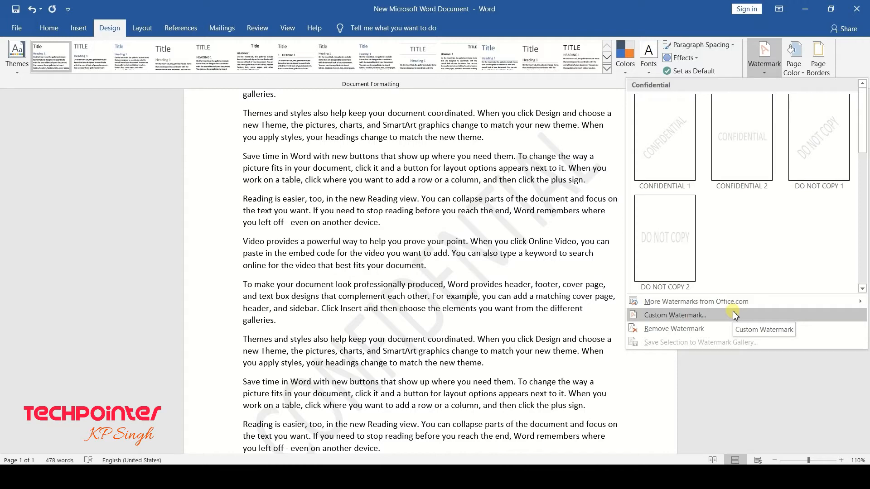
pyautogui.click(732, 312)
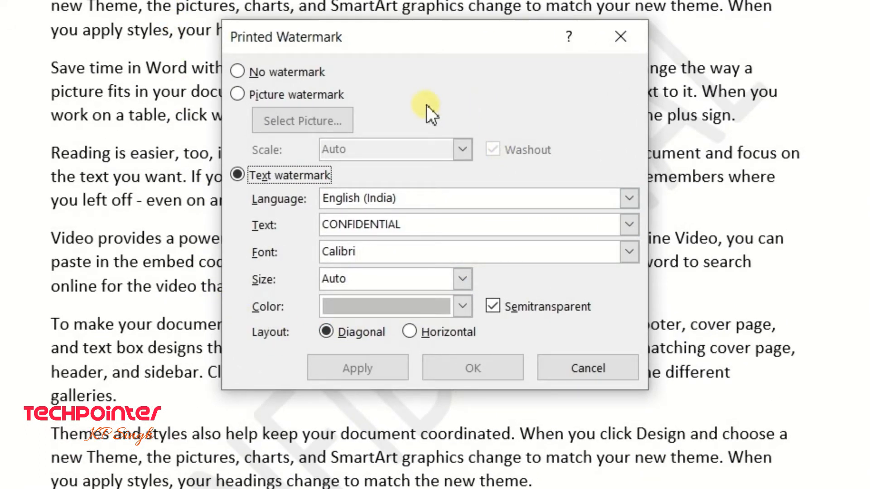
pyautogui.click(276, 75)
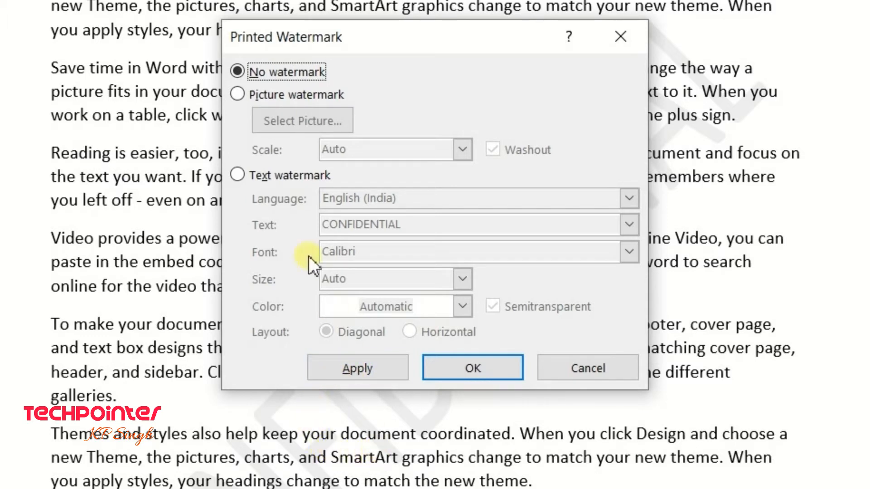
pyautogui.click(238, 96)
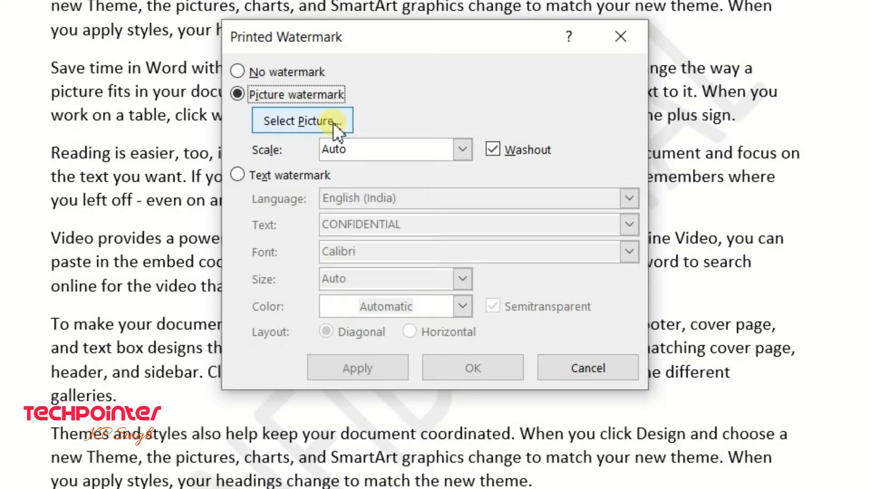
pyautogui.click(300, 121)
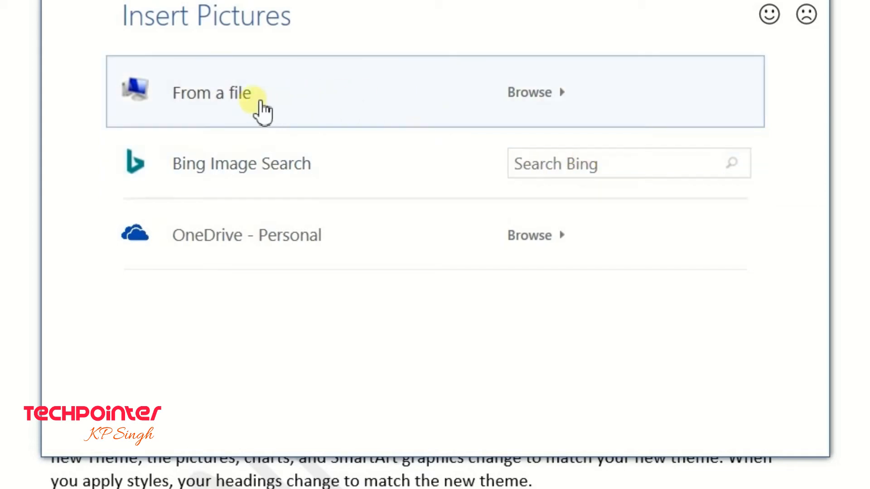
pyautogui.click(245, 105)
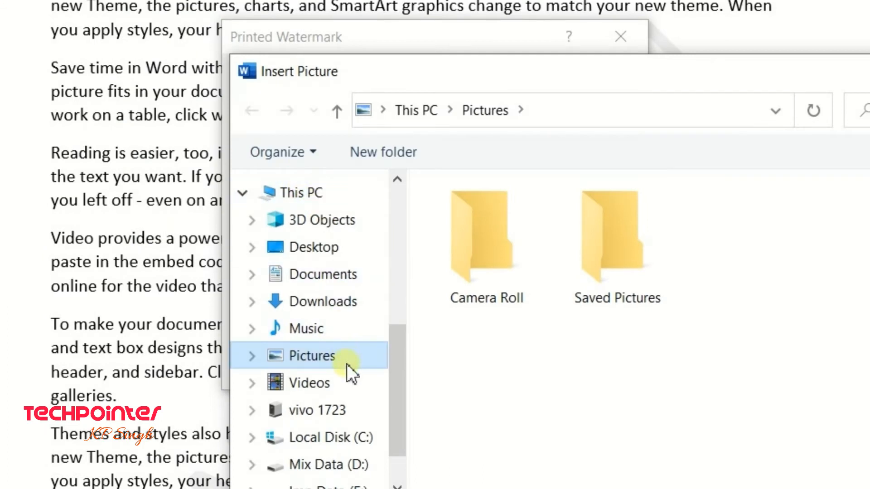
pyautogui.click(342, 245)
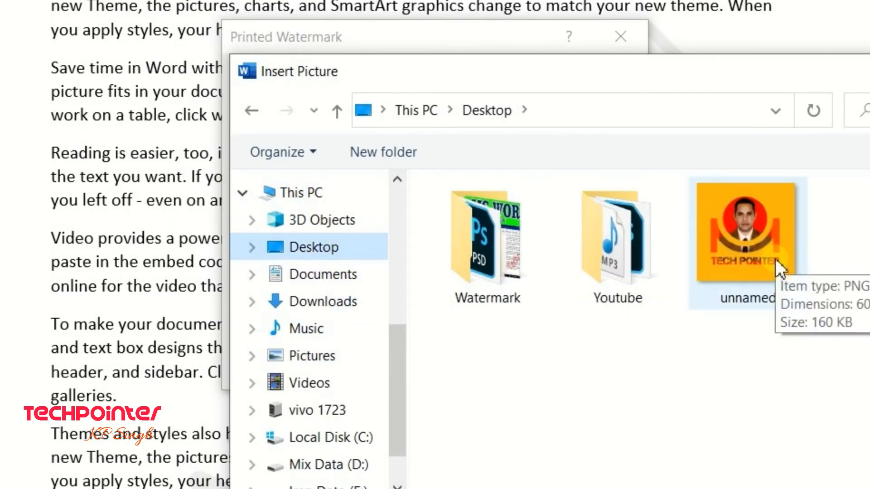
pyautogui.click(743, 229)
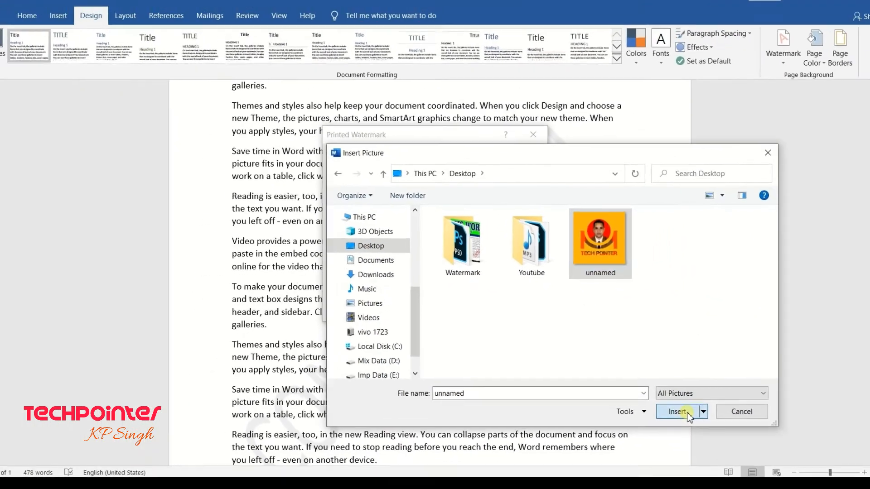
pyautogui.click(792, 486)
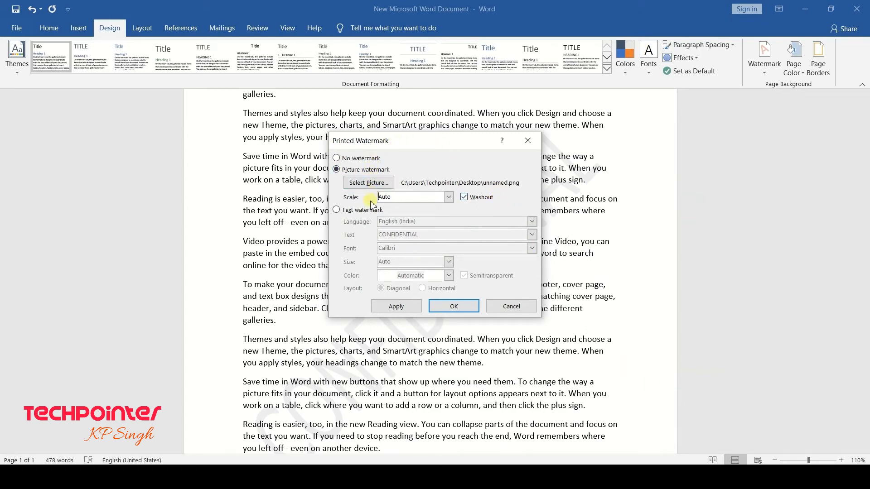
# Keep the picture watermark's scale at Auto, turn off Washout and apply it to the document
pyautogui.click(449, 197)
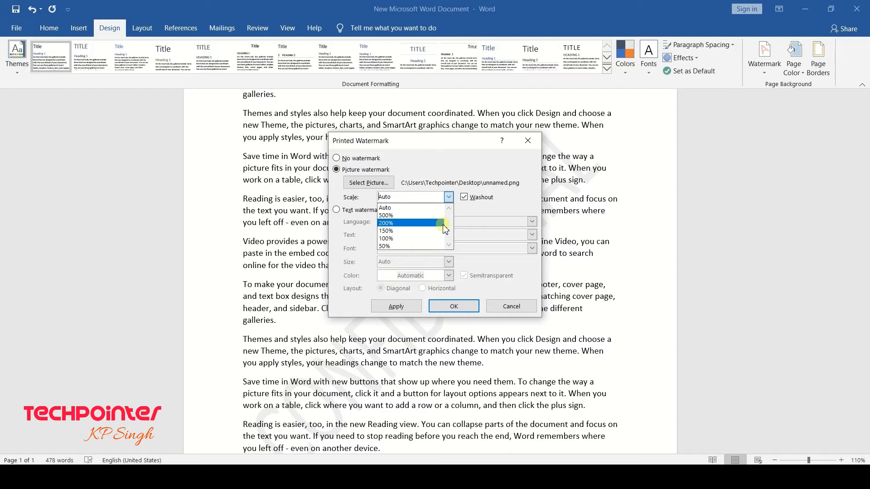
pyautogui.click(449, 200)
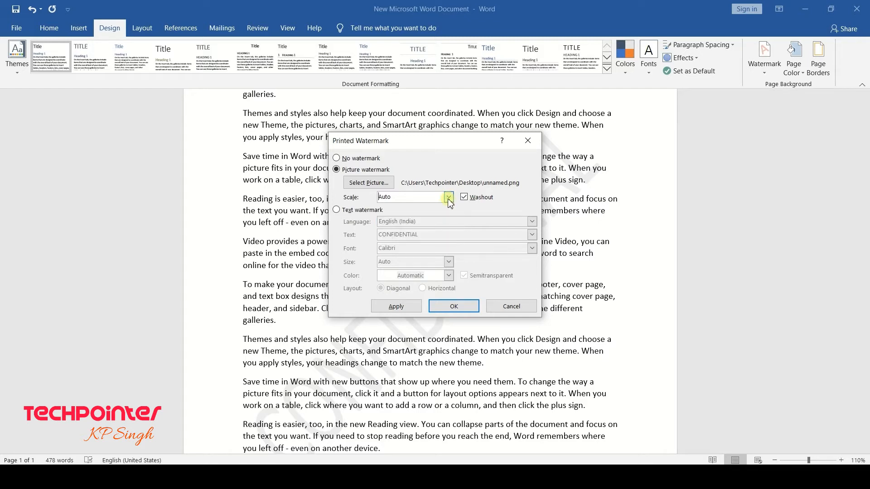
pyautogui.click(469, 201)
pyautogui.moveTo(468, 147); pyautogui.dragTo(658, 212)
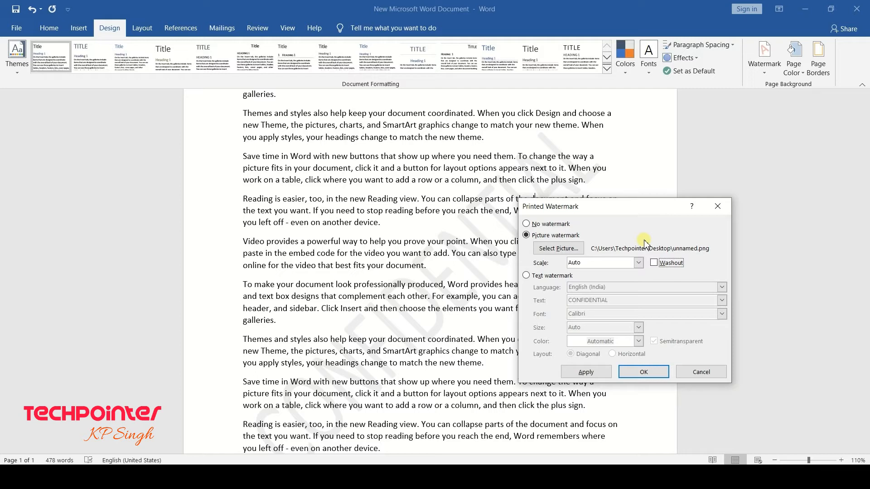
pyautogui.click(579, 375)
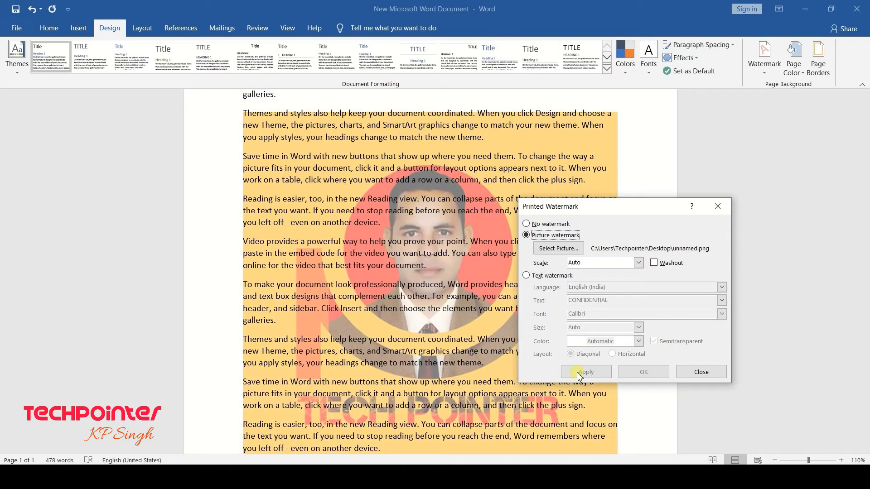
# Move the watermark dialog clear of the page, turn Washout back on and apply the picture watermark
pyautogui.moveTo(577, 212); pyautogui.dragTo(688, 181)
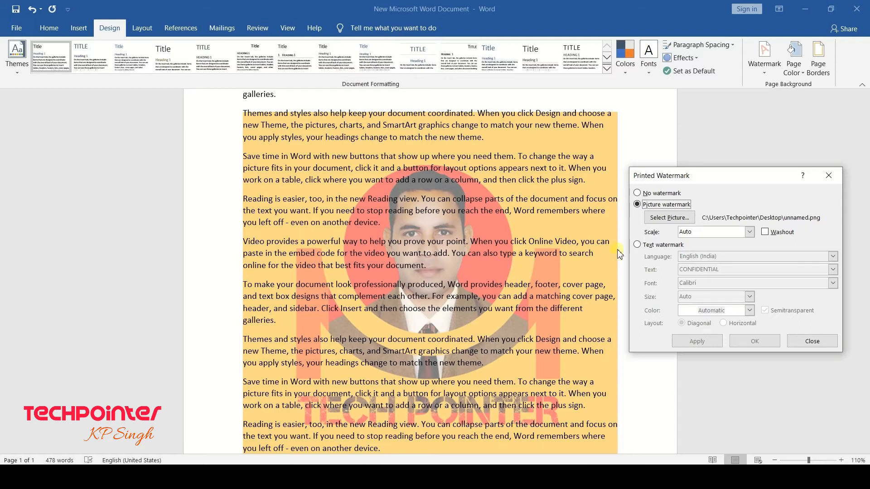
pyautogui.click(765, 232)
pyautogui.click(714, 345)
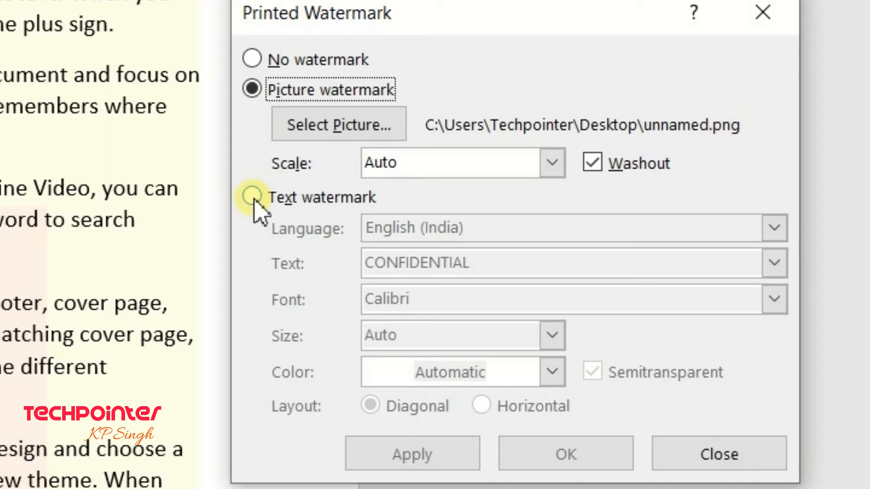
# Switch to a text watermark and browse the available languages, keeping English (India)
pyautogui.click(253, 198)
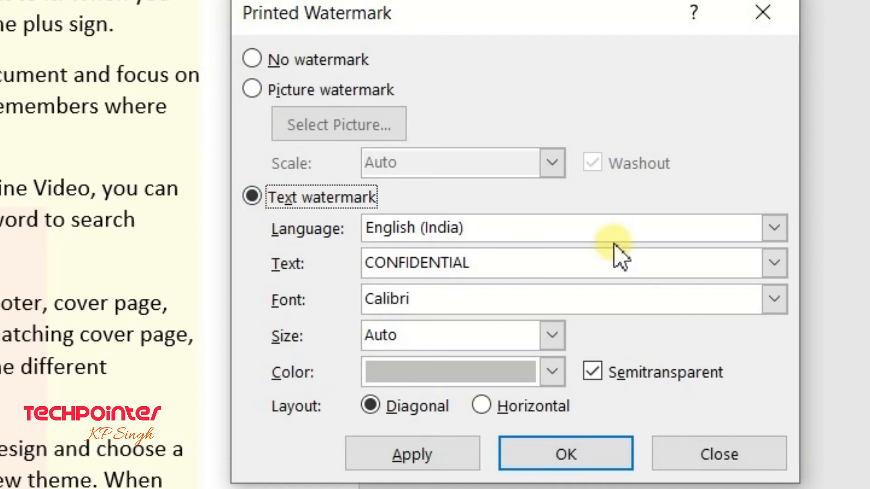
pyautogui.click(773, 230)
pyautogui.scroll(-2, 651, 330)
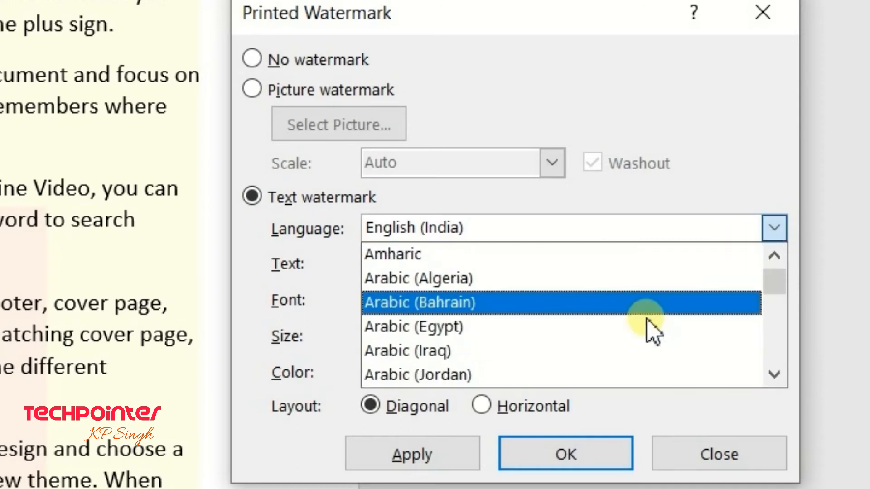
pyautogui.scroll(4, 651, 330)
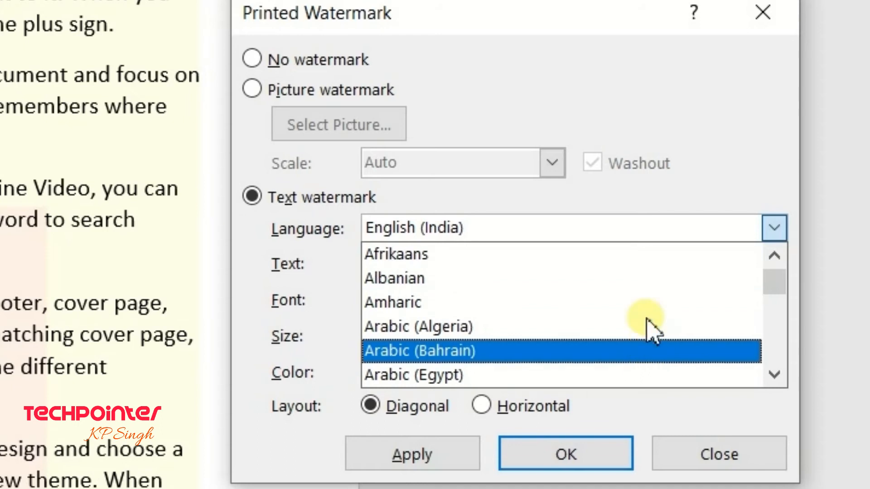
pyautogui.click(714, 163)
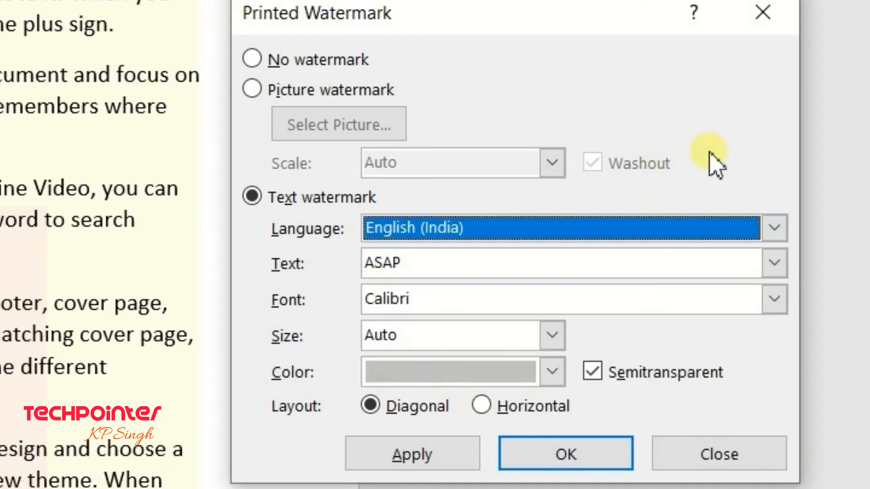
# Replace the watermark text with "Techpointer"
pyautogui.click(362, 263)
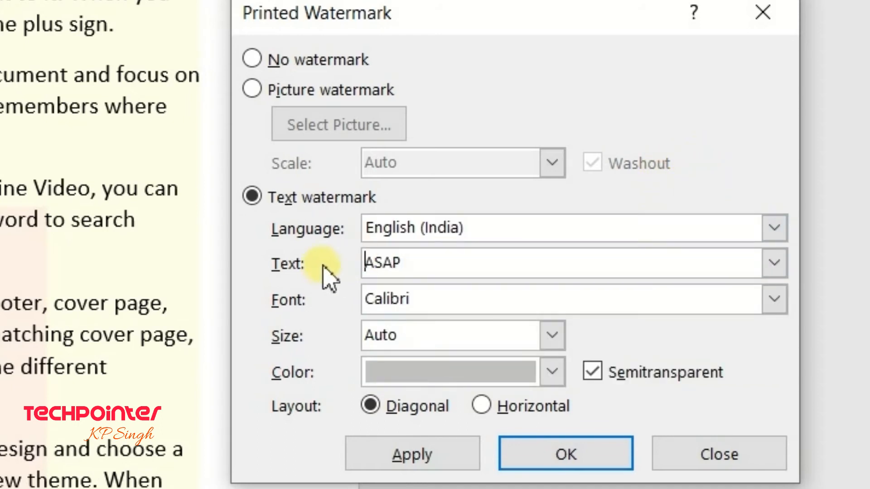
pyautogui.moveTo(416, 262); pyautogui.dragTo(363, 262)
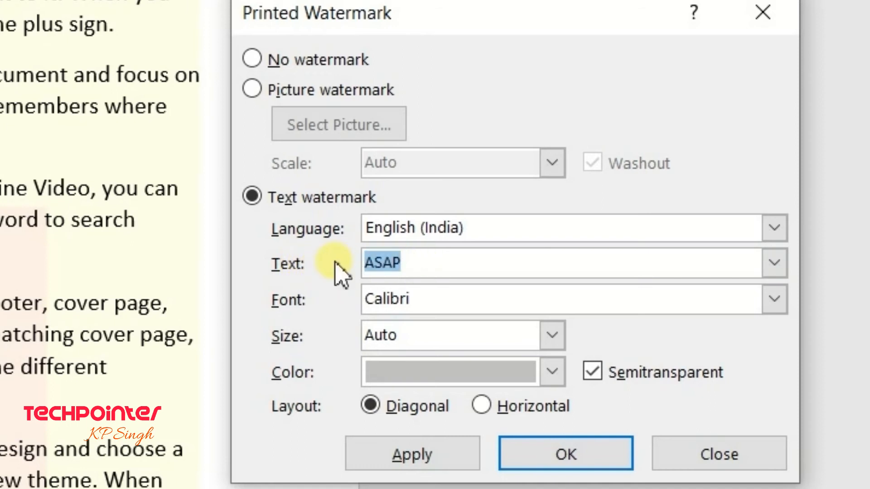
pyautogui.write('T')
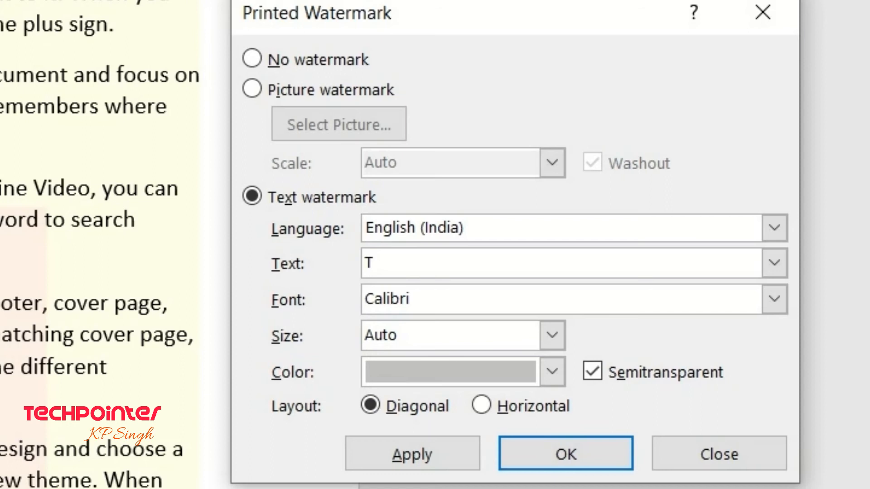
pyautogui.write('echpo')
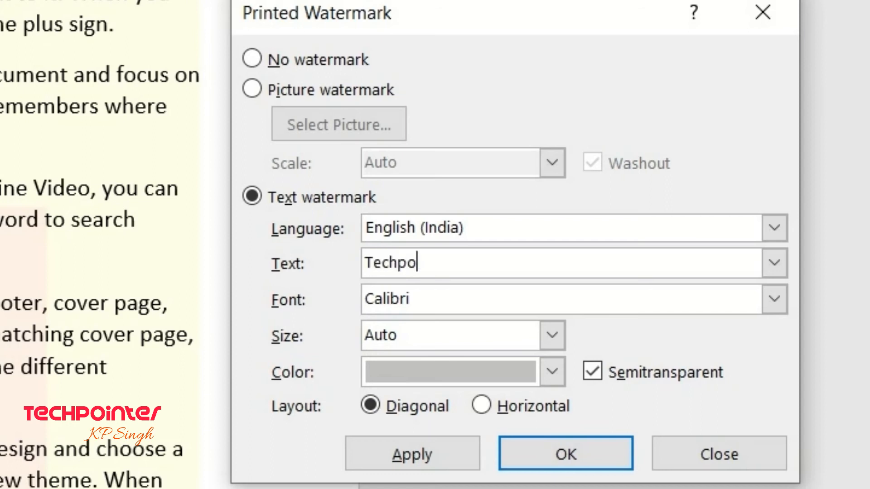
pyautogui.write('inter')
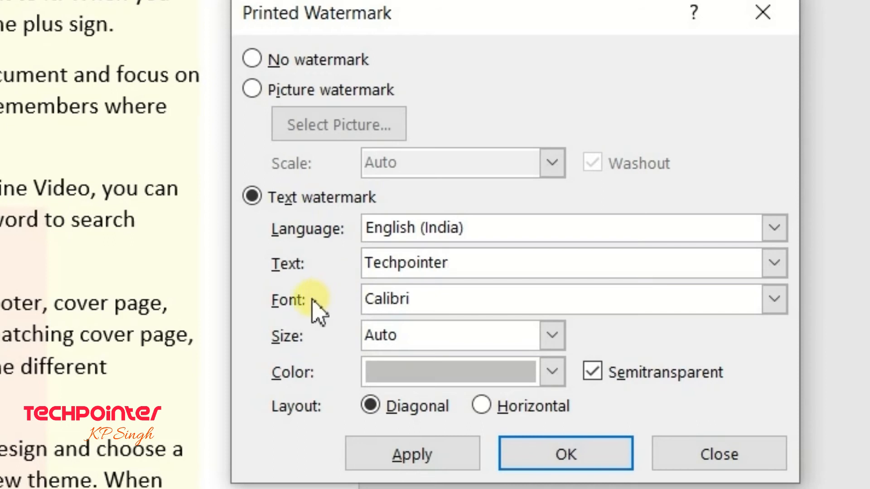
# Look through the available fonts for the text watermark, keeping Calibri
pyautogui.click(780, 299)
pyautogui.scroll(-5, 725, 358)
pyautogui.scroll(3, 724, 358)
pyautogui.click(777, 147)
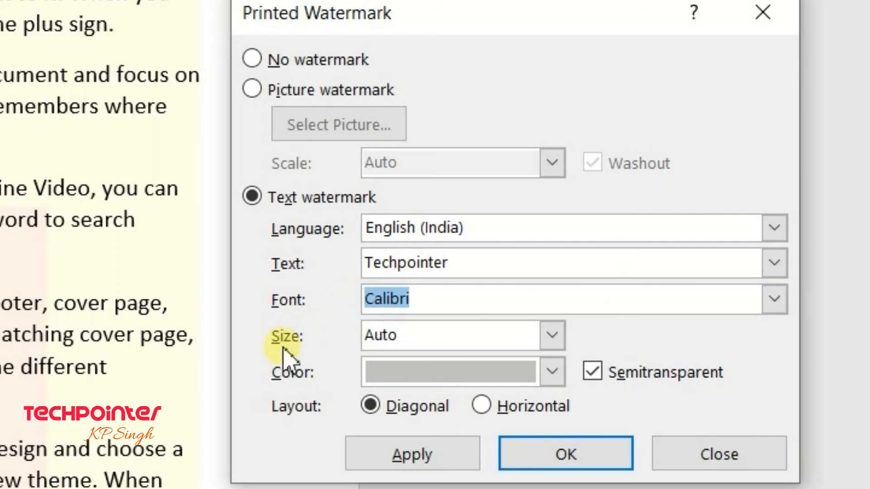
# Check the available sizes for the text watermark, keeping Auto, and set its colour to the standard red
pyautogui.click(546, 345)
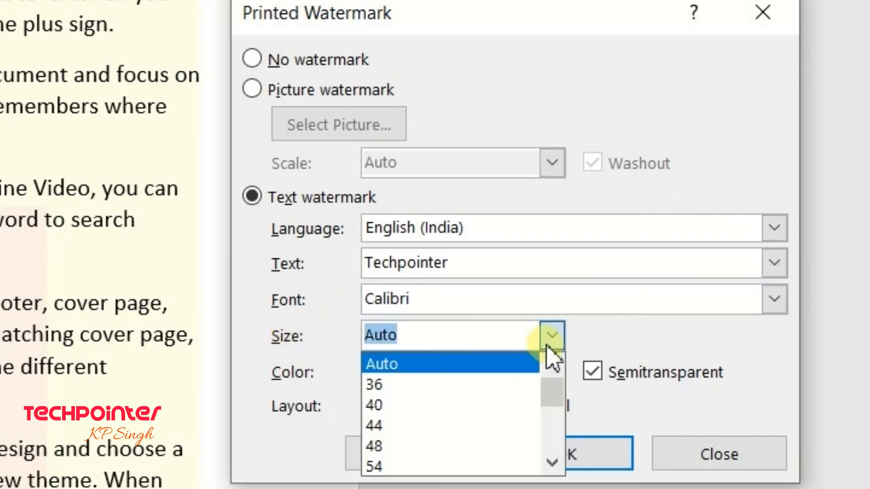
pyautogui.click(547, 346)
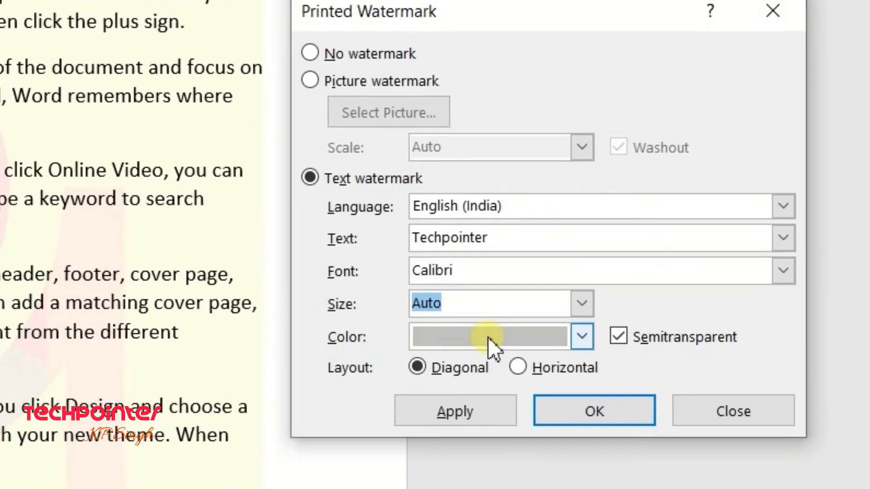
pyautogui.click(485, 373)
pyautogui.click(553, 307)
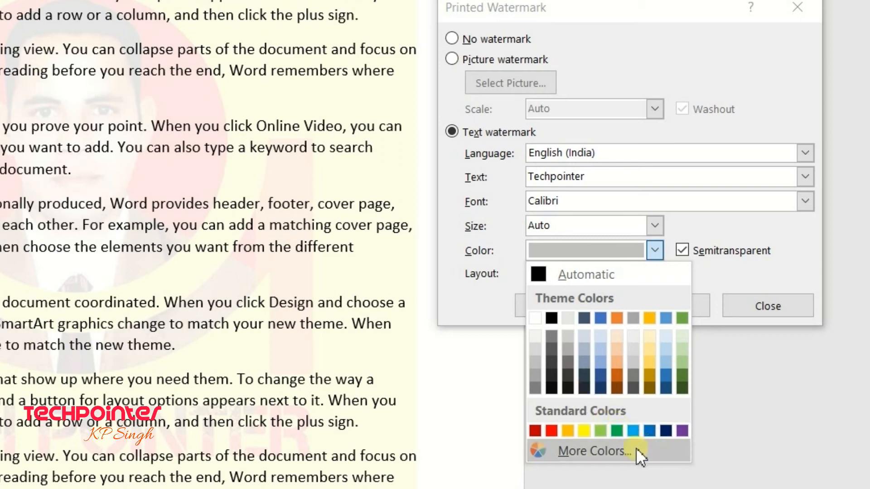
pyautogui.click(551, 431)
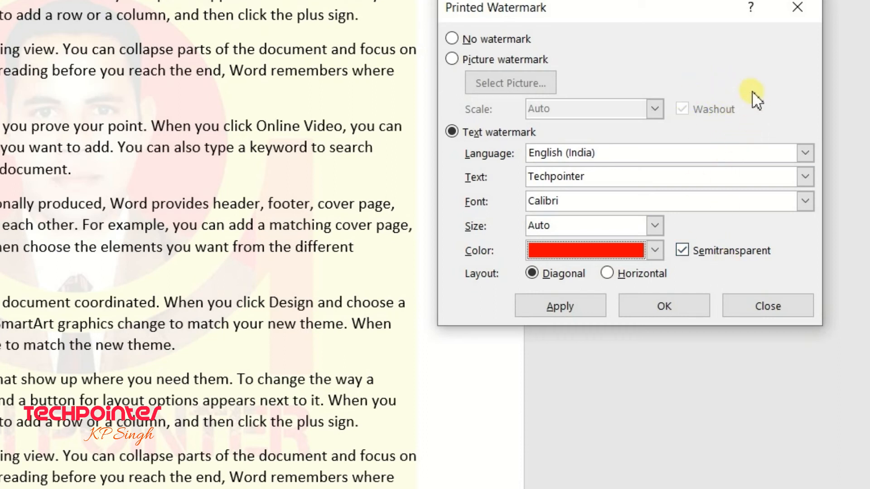
# Apply the diagonal text watermark with Semitransparent turned off, and reapply it with Semitransparent turned back on
pyautogui.click(681, 252)
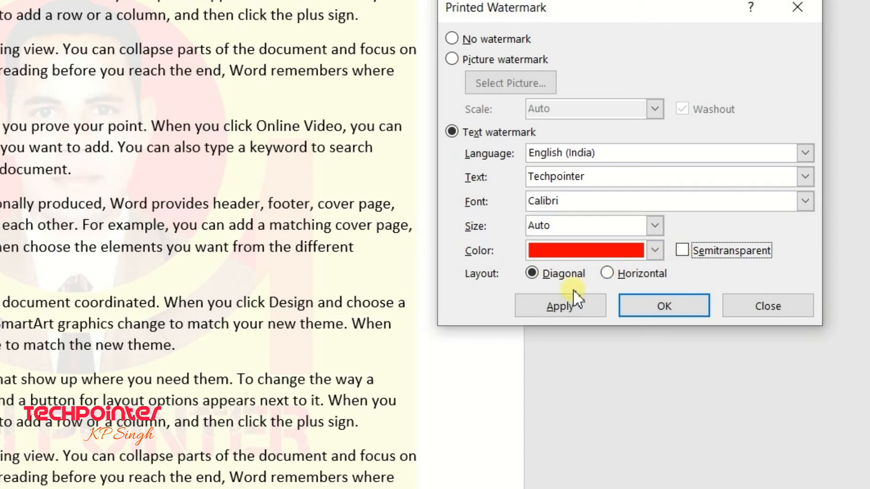
pyautogui.click(556, 308)
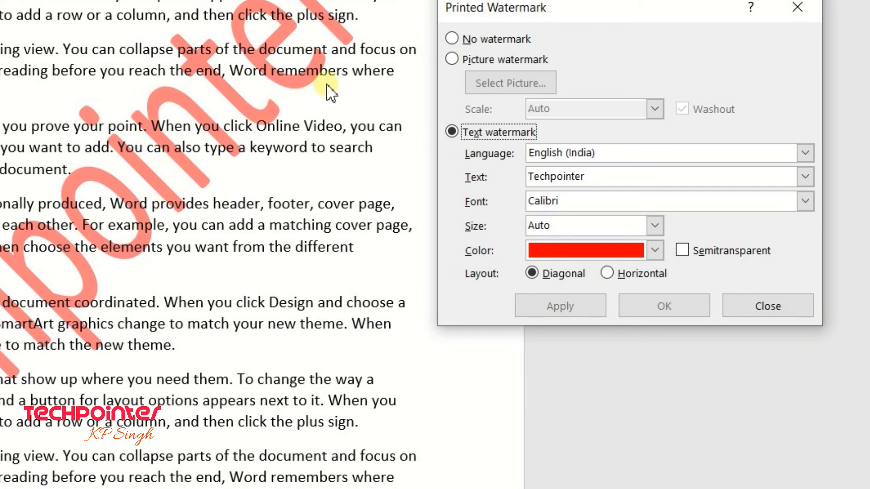
pyautogui.click(682, 250)
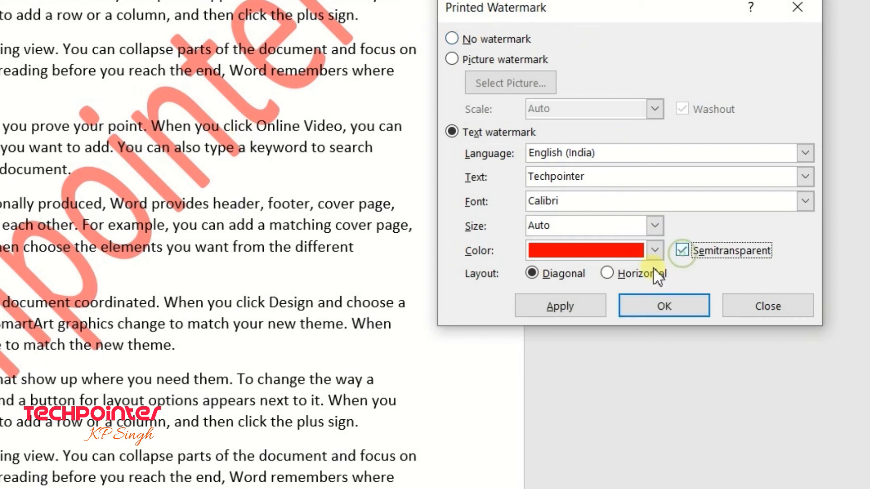
pyautogui.click(560, 304)
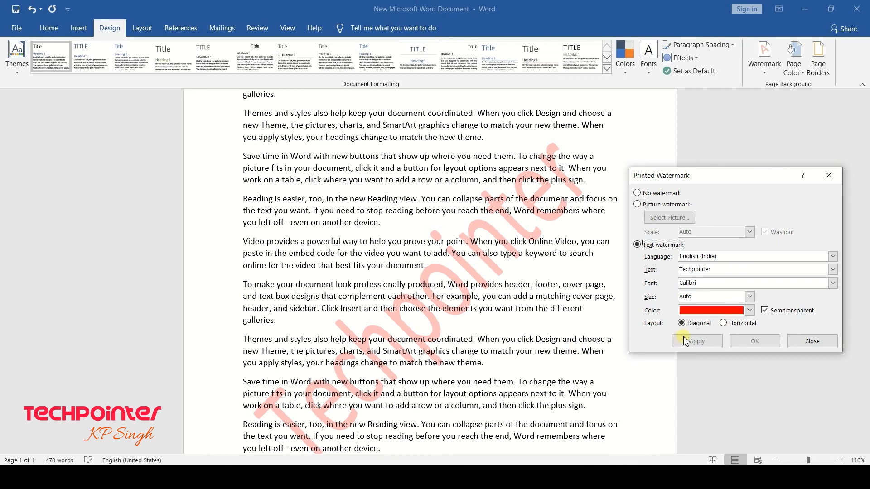
# Change the text watermark's layout to Horizontal, apply it and close the watermark dialog
pyautogui.click(723, 323)
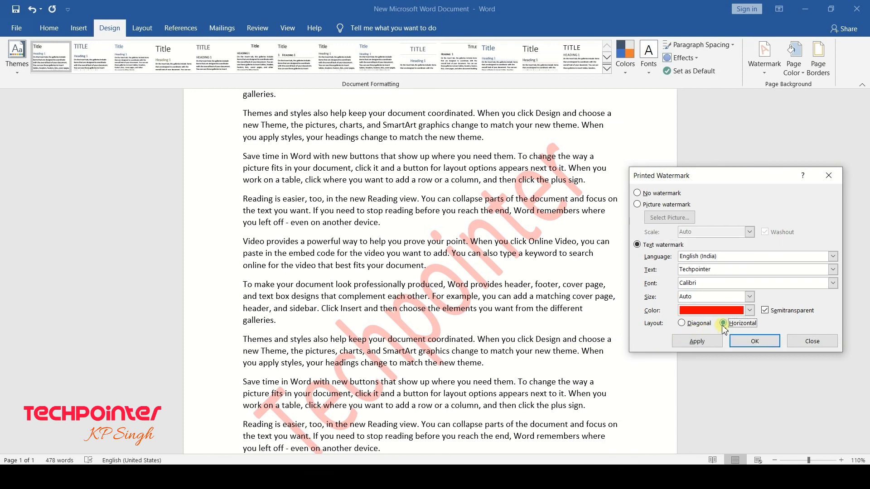
pyautogui.click(696, 341)
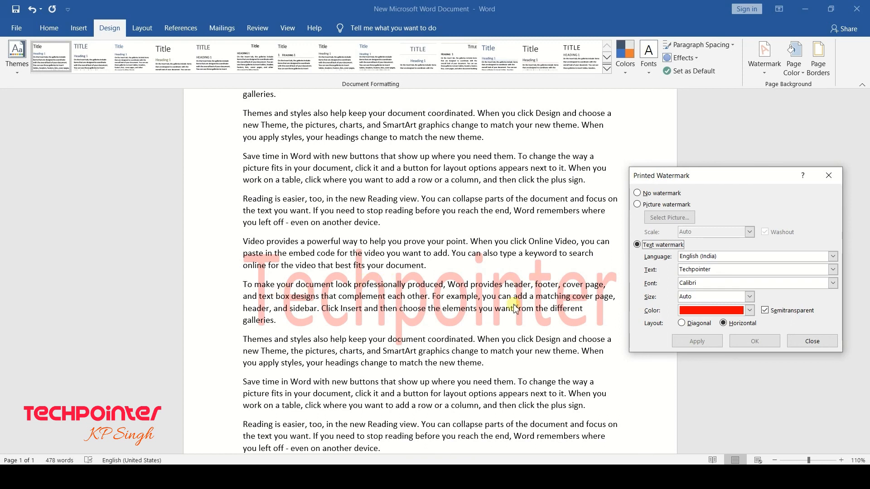
pyautogui.click(830, 172)
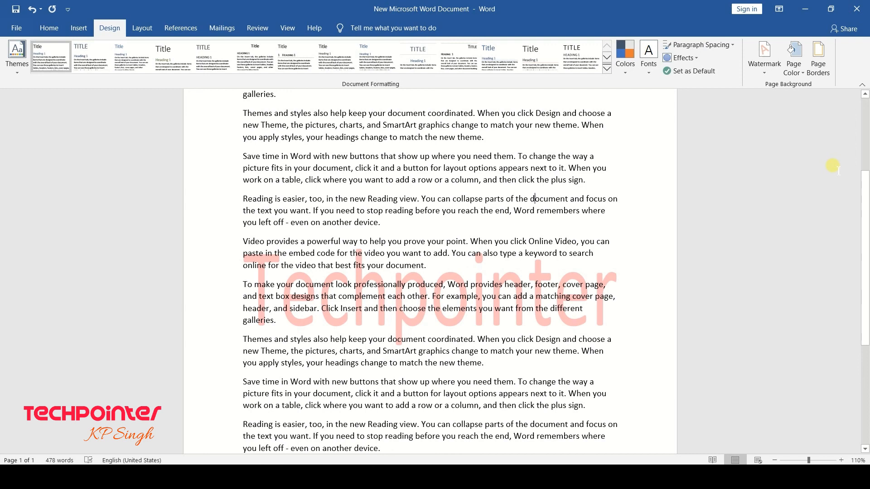
# Remove the text watermark from the document
pyautogui.click(768, 75)
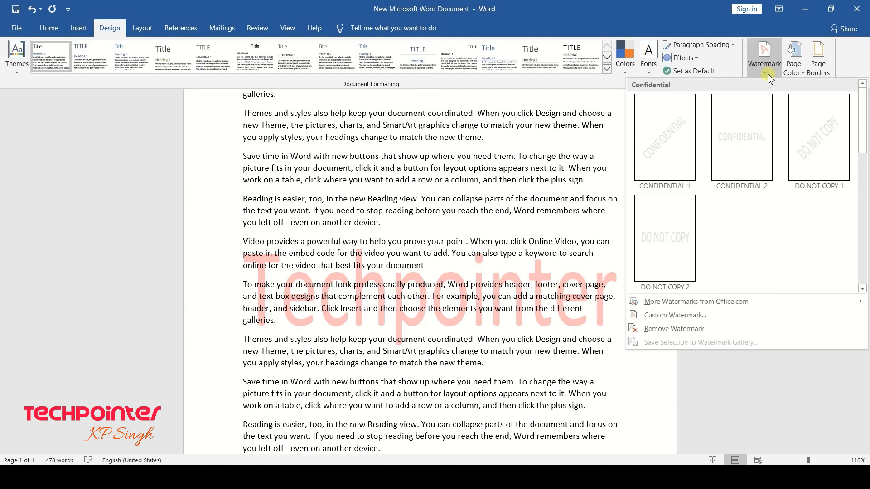
pyautogui.click(708, 331)
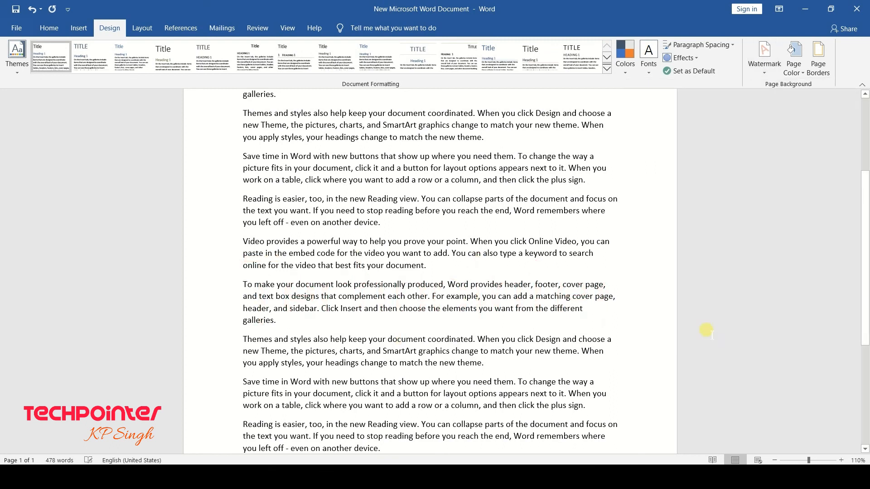